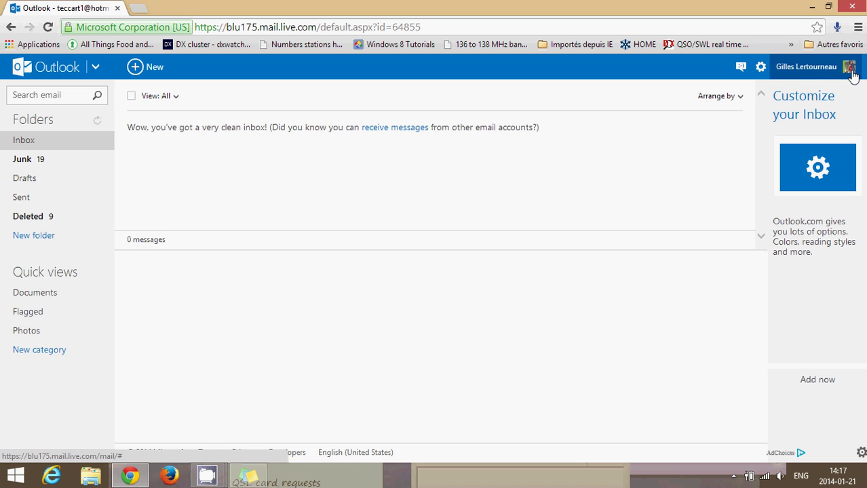
# Open Microsoft account settings from the profile menu and scroll down to Password and security info.
pyautogui.click(850, 68)
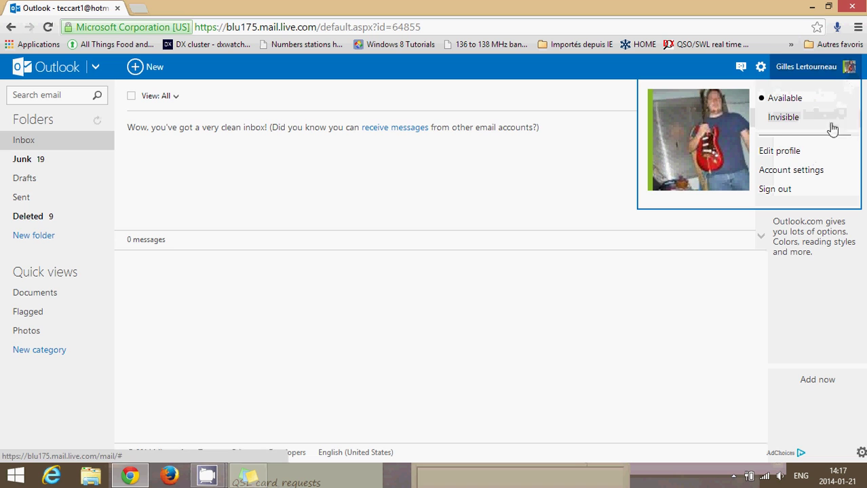
pyautogui.click(810, 178)
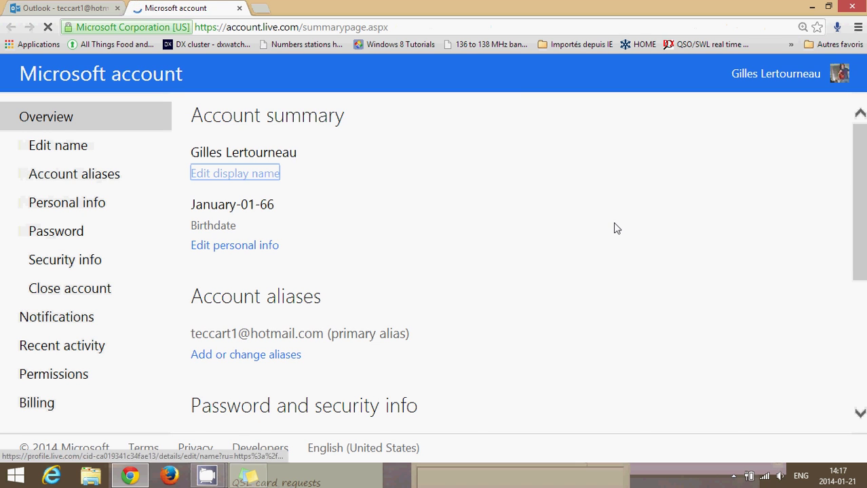
pyautogui.scroll(-2, 614, 223)
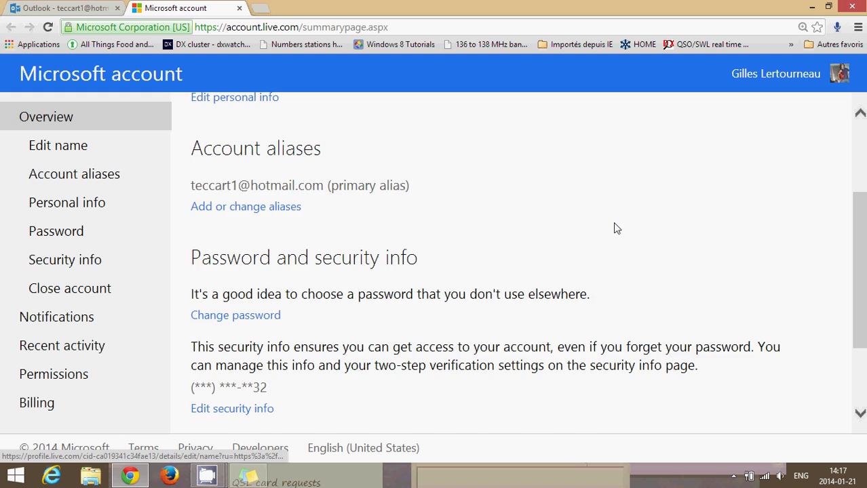
pyautogui.scroll(-1, 614, 223)
pyautogui.scroll(-1, 616, 228)
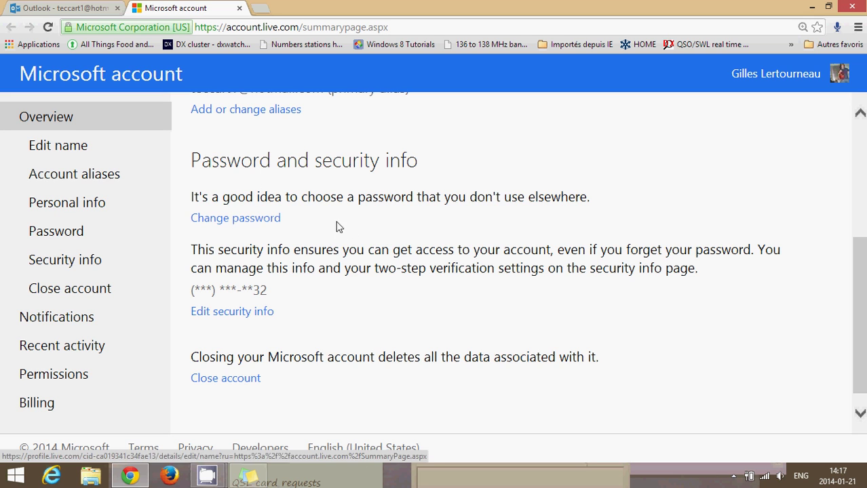
# In the Change your password form, enter the current password and the new password twice.
pyautogui.click(248, 226)
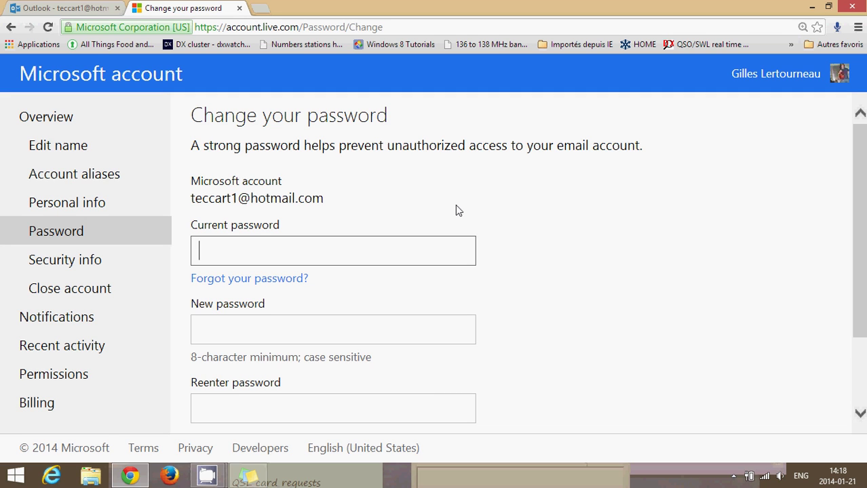
pyautogui.write('•••')
pyautogui.write('•••••')
pyautogui.click(357, 329)
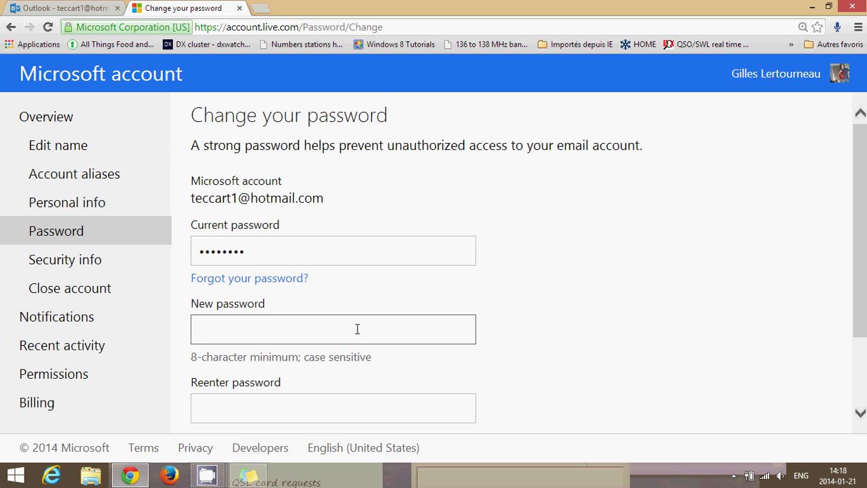
pyautogui.write('••••')
pyautogui.write('••••')
pyautogui.click(353, 414)
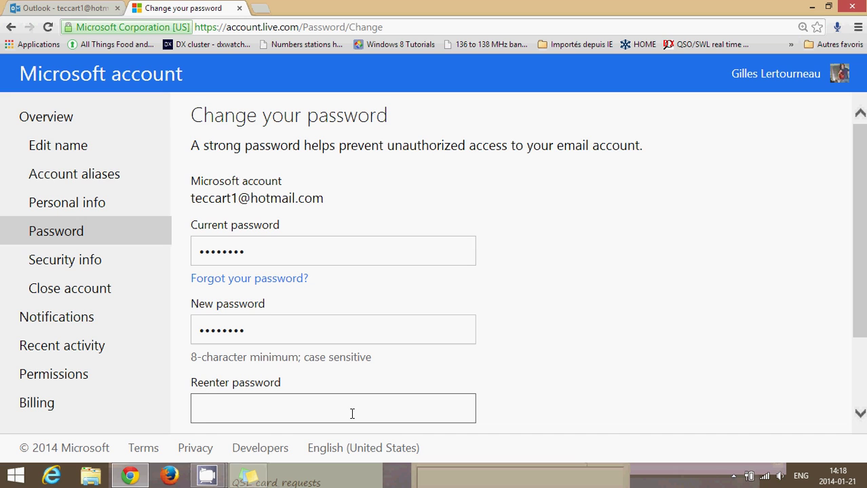
pyautogui.write('•••••')
pyautogui.write('•••')
pyautogui.click(859, 313)
pyautogui.moveTo(859, 313); pyautogui.dragTo(859, 364)
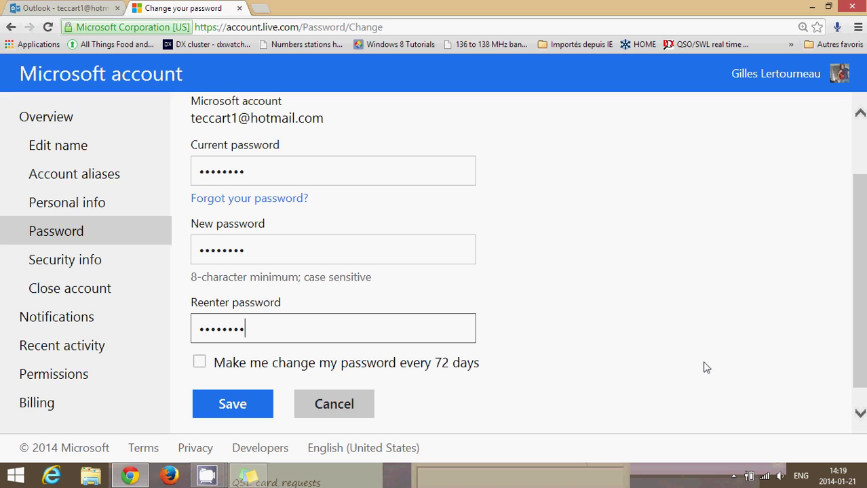
# Fix the mismatch error by retyping the new and confirmation passwords identically, then save.
pyautogui.click(236, 403)
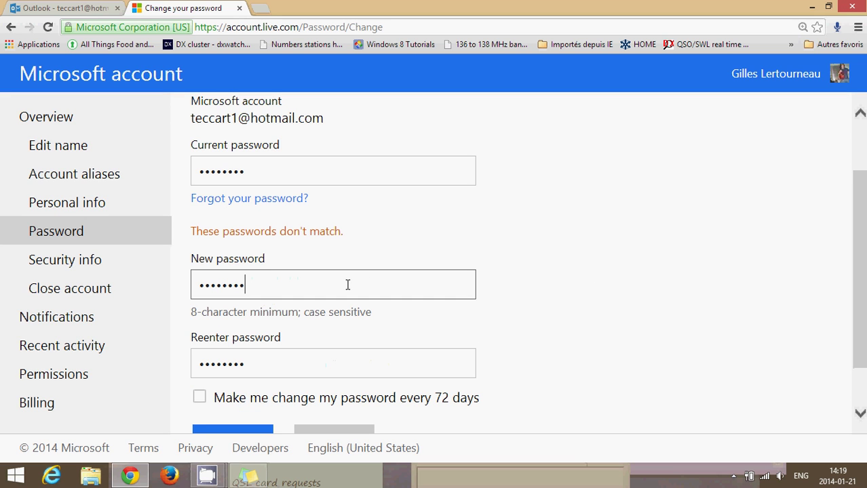
pyautogui.press('BackSpace')
pyautogui.press('BackSpace')
pyautogui.press('BackSpace')
pyautogui.press('BackSpace')
pyautogui.write('aaaa')
pyautogui.write('aaaa')
pyautogui.click(335, 362)
pyautogui.hotkey('ctrl', 'a')
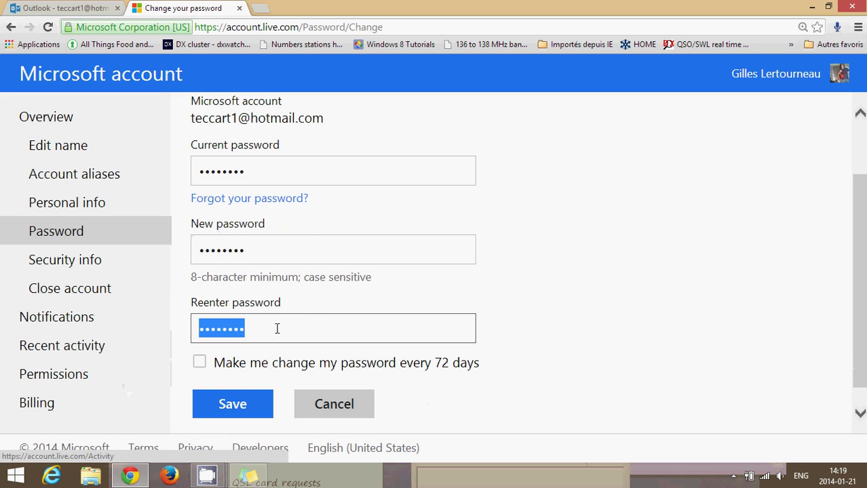
pyautogui.press('BackSpace')
pyautogui.write('aa')
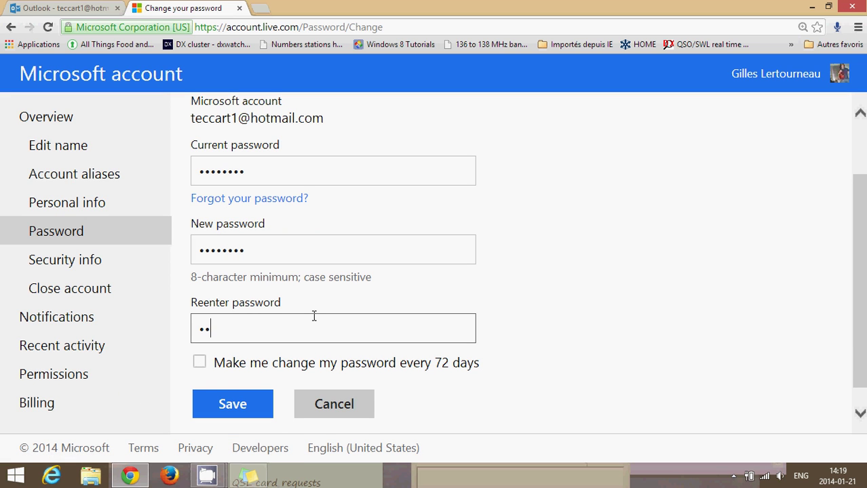
pyautogui.write('aaaaaa')
pyautogui.click(234, 406)
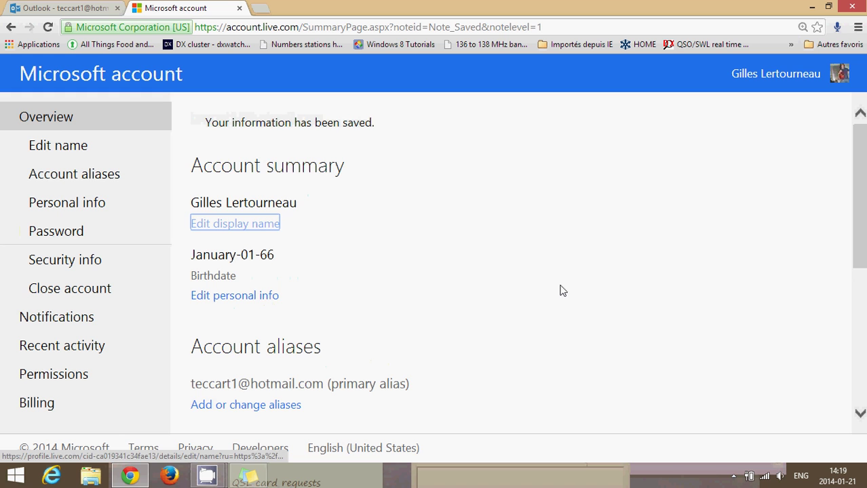
# Scroll the account summary to check the 'Your information has been saved.' notice.
pyautogui.scroll(-3, 560, 290)
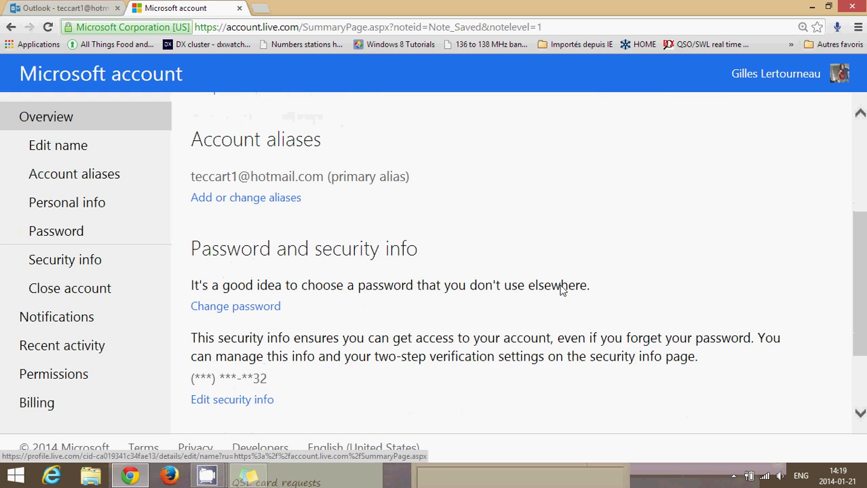
pyautogui.scroll(-2, 560, 291)
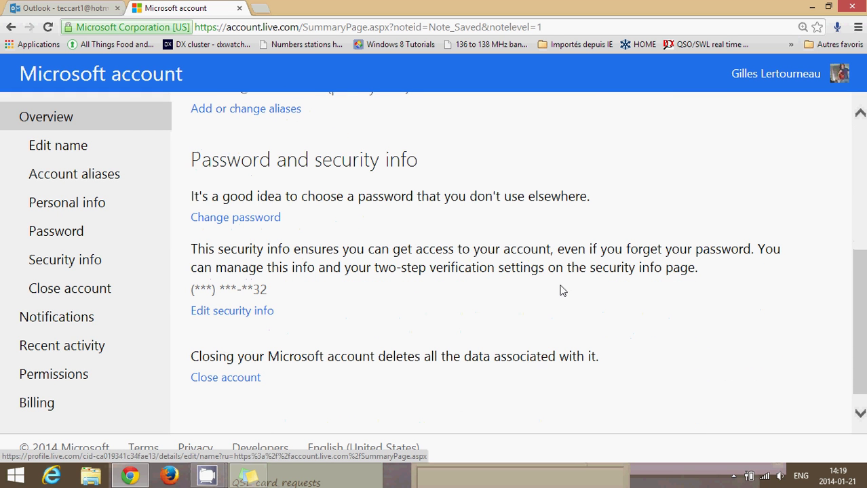
pyautogui.scroll(5, 561, 290)
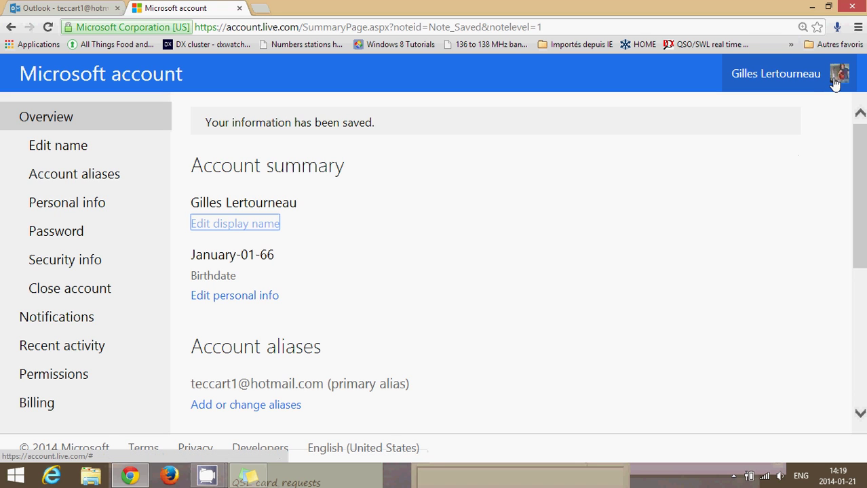
# Dismiss the profile menu and close the Microsoft account tab, returning to the Outlook inbox.
pyautogui.click(770, 89)
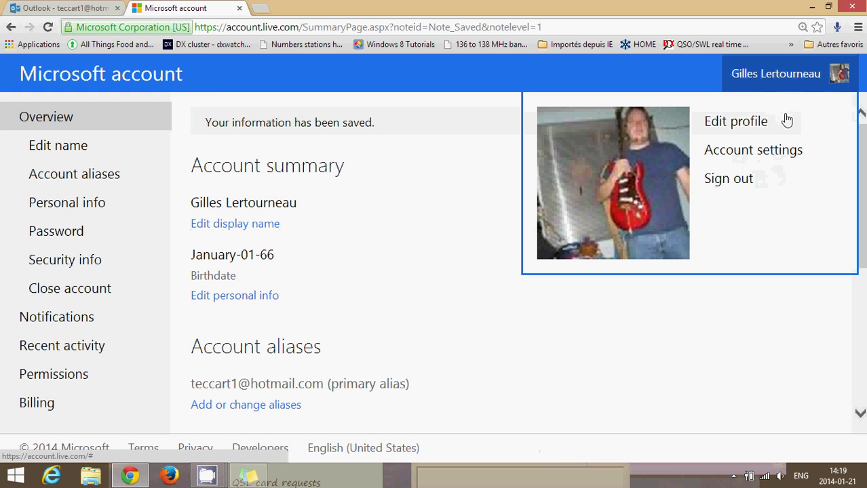
pyautogui.click(421, 198)
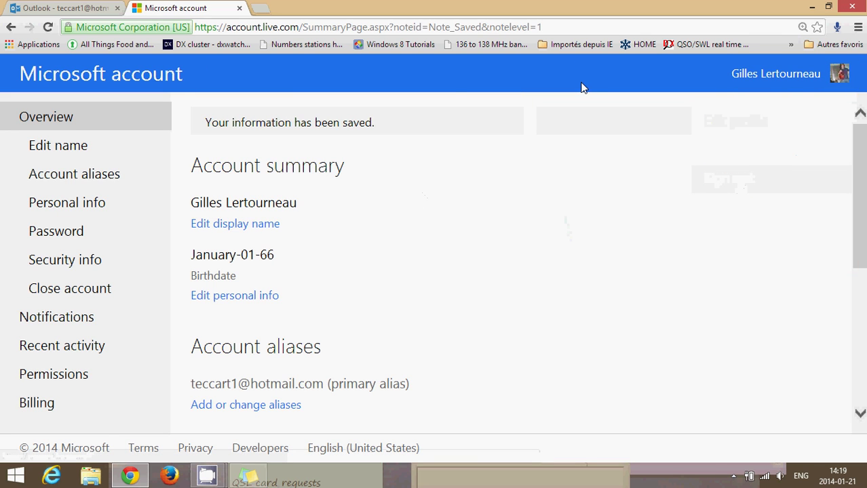
pyautogui.click(239, 9)
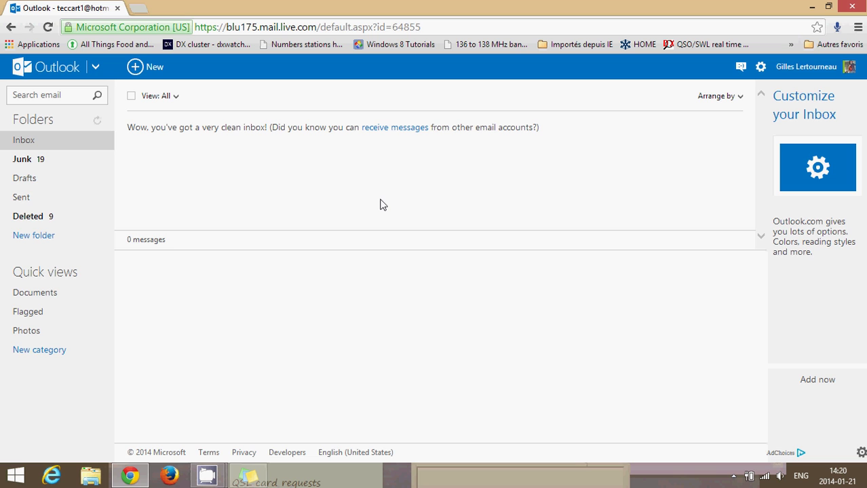
pyautogui.click(839, 73)
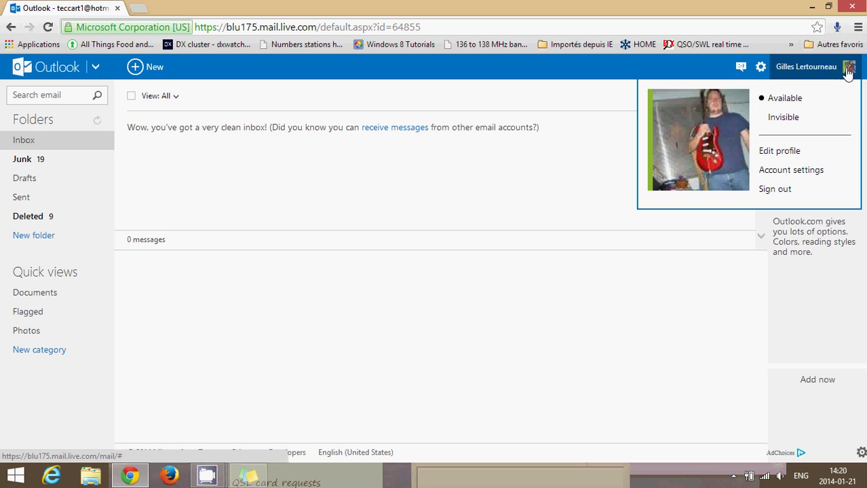
pyautogui.click(794, 169)
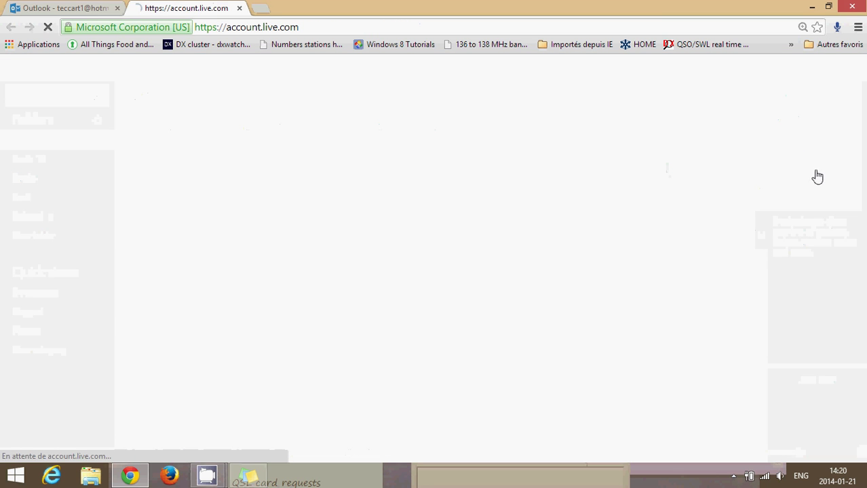
pyautogui.scroll(-4, 523, 238)
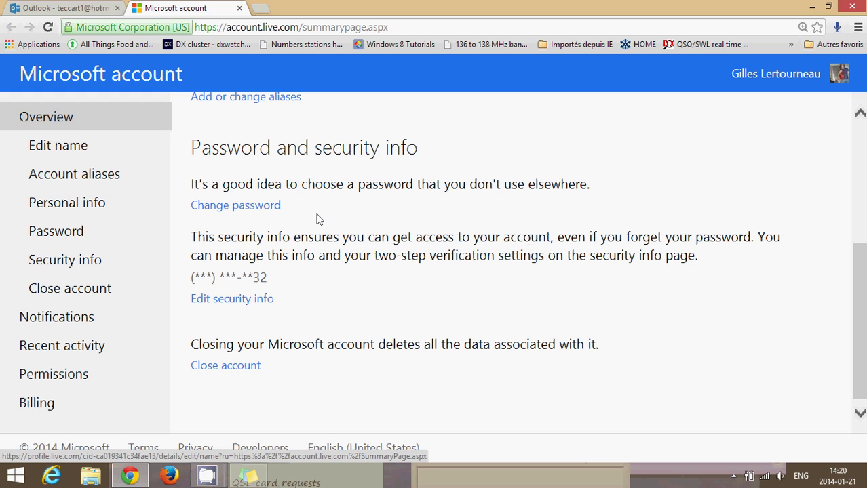
pyautogui.scroll(4, 319, 219)
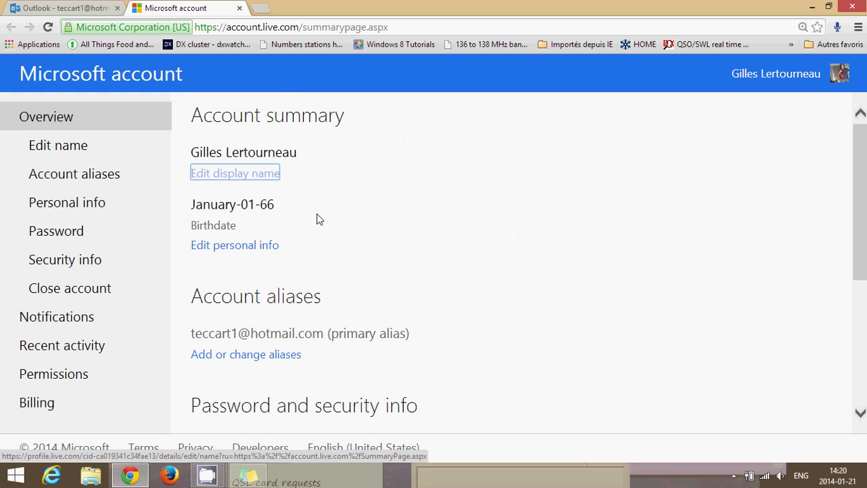
pyautogui.click(239, 8)
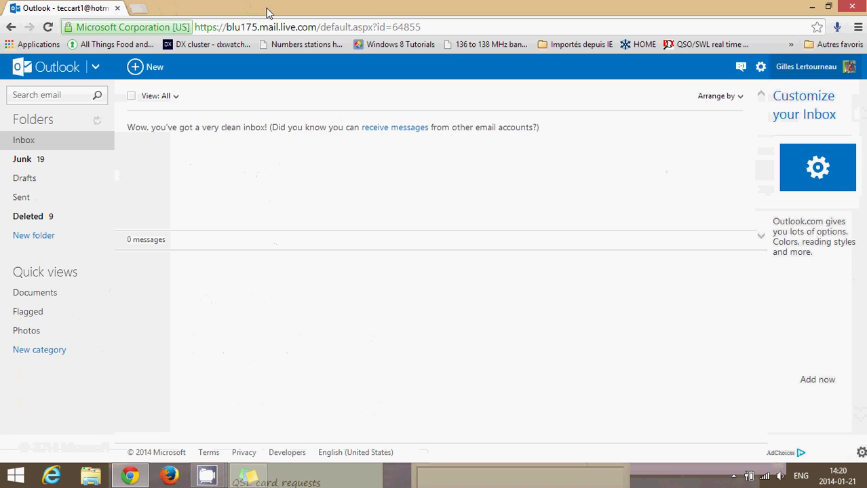